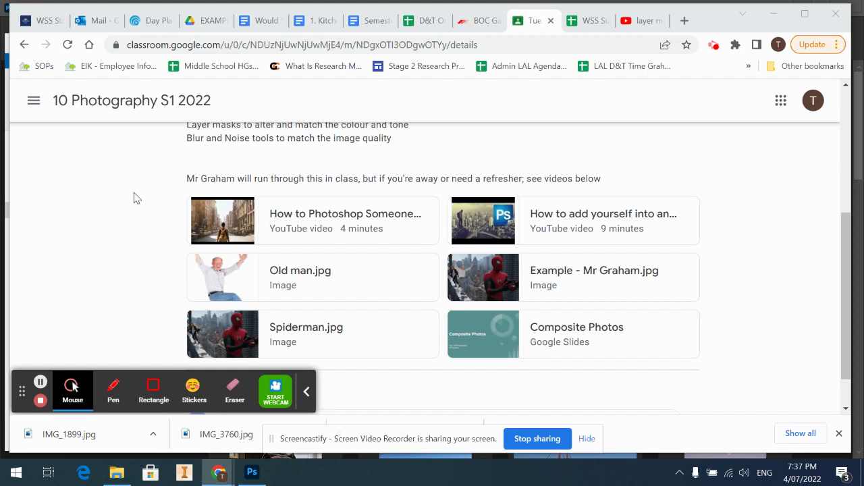
Scroll the Tuesday 15/3 Composite Photos post to find the Spiderman.jpg attachment.
scroll(392, 196, up, 4)
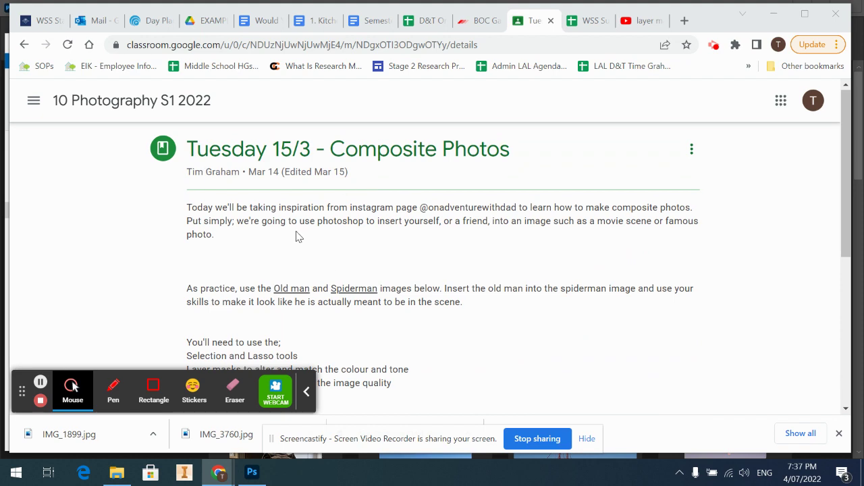
scroll(297, 234, down, 5)
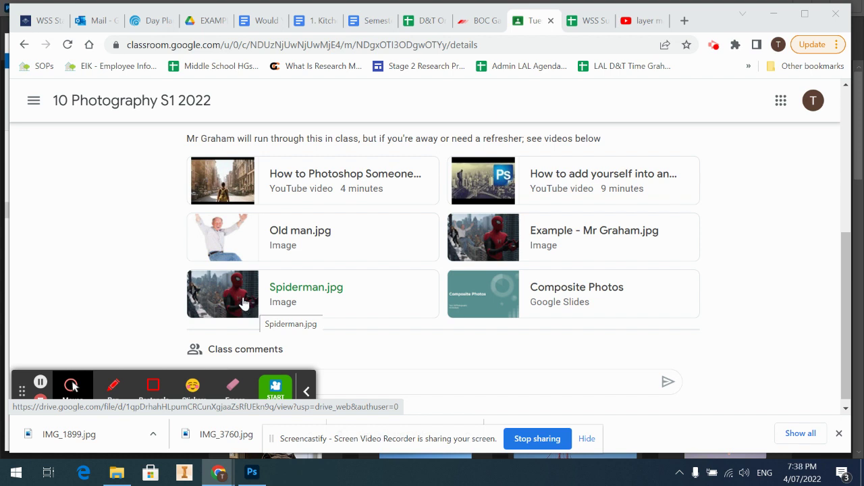
Open the Spiderman.jpg attachment and bring up its More actions menu.
click(243, 303)
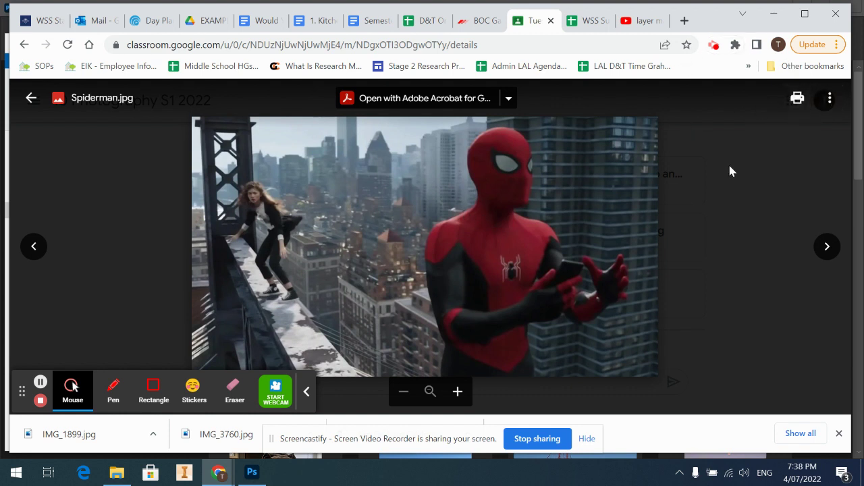
click(830, 100)
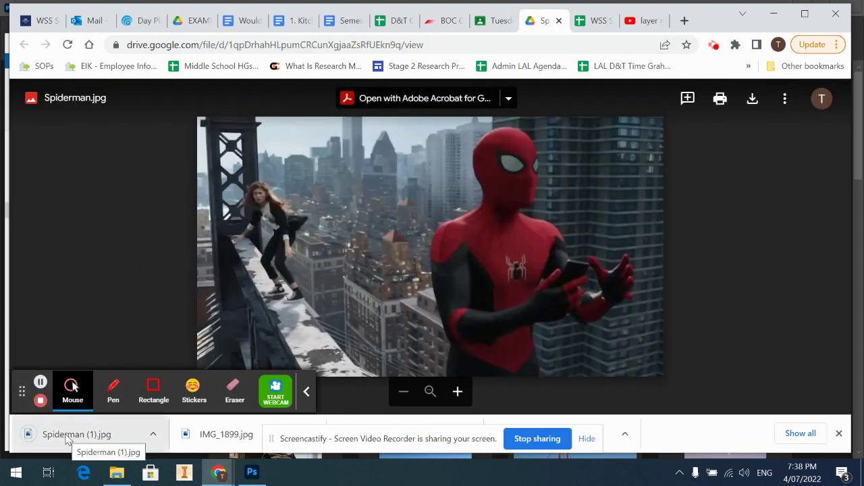
click(117, 477)
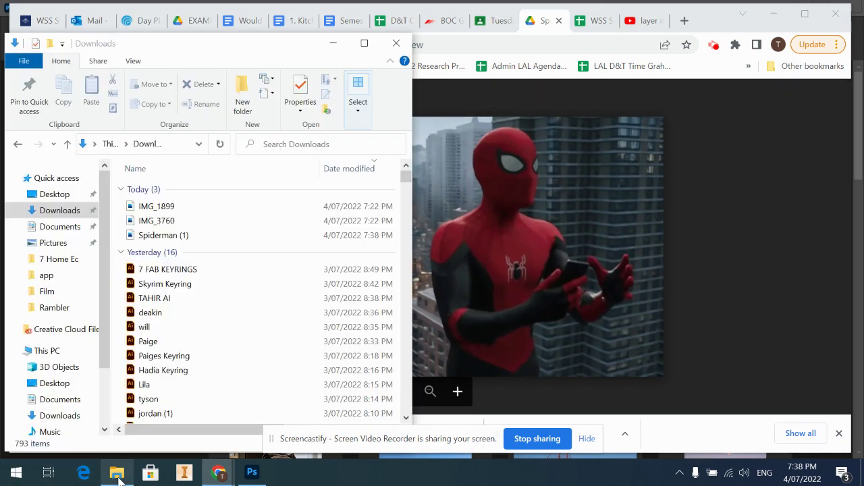
drag(236, 48, 278, 29)
drag(454, 419, 650, 419)
click(92, 176)
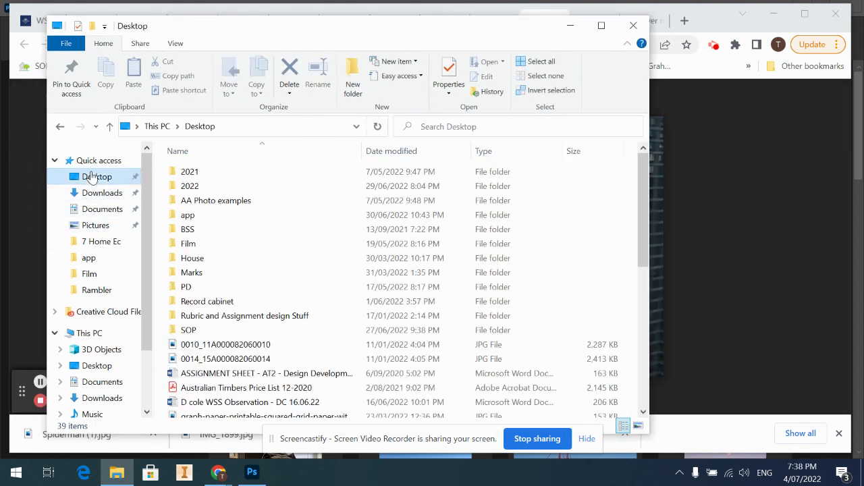
click(89, 209)
click(91, 225)
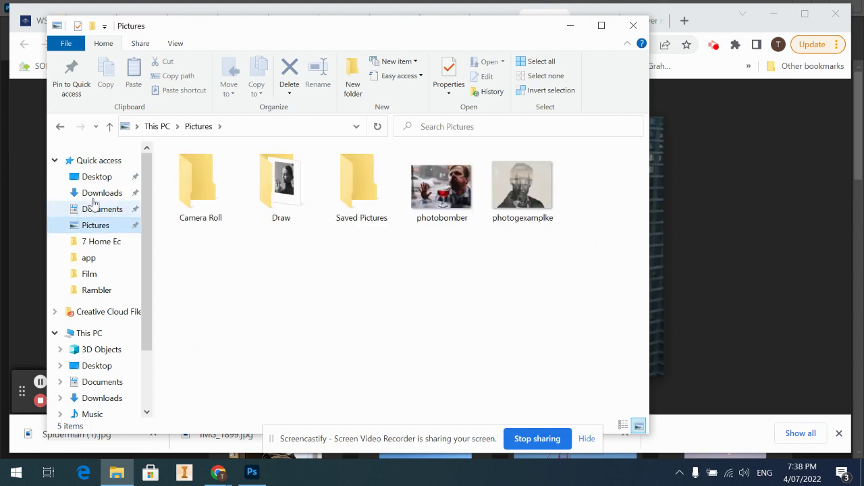
click(92, 194)
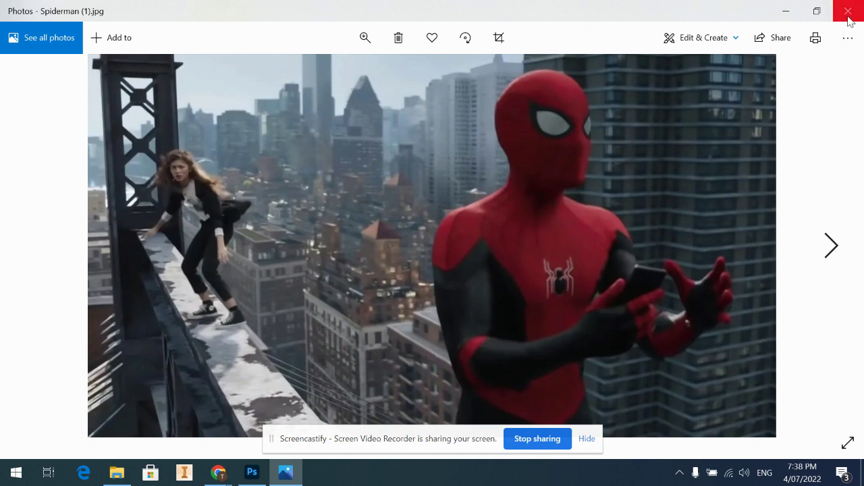
click(842, 18)
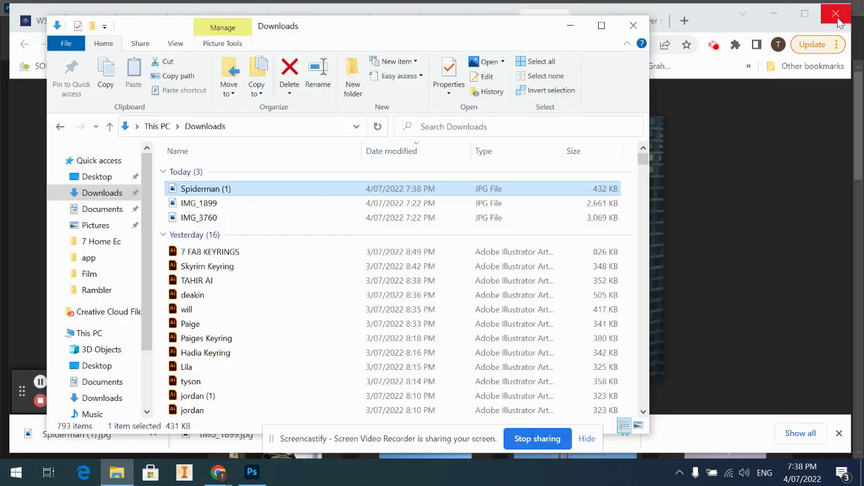
click(633, 25)
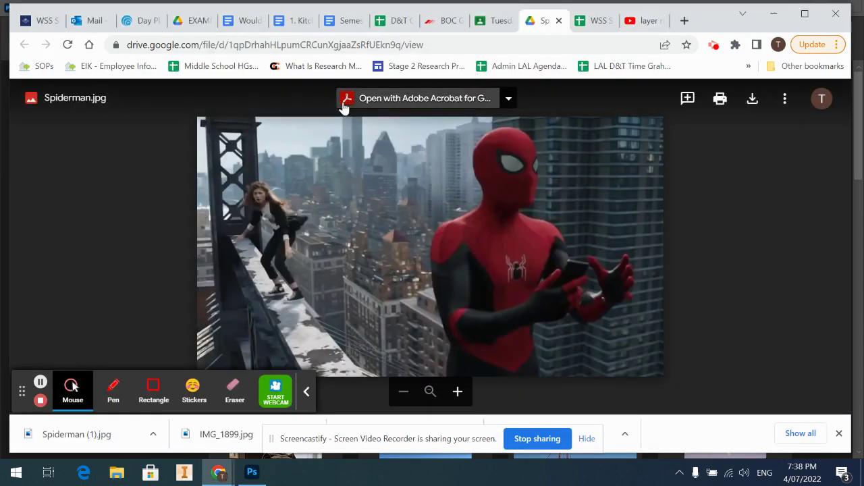
Preview 0028_29A000082060028.jpg from the EXAMPLE PHOTOS folder and download it.
click(189, 23)
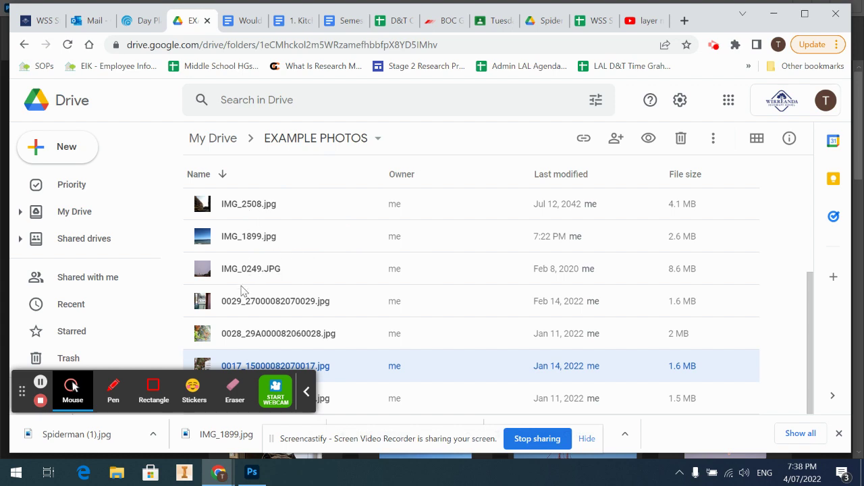
double_click(241, 329)
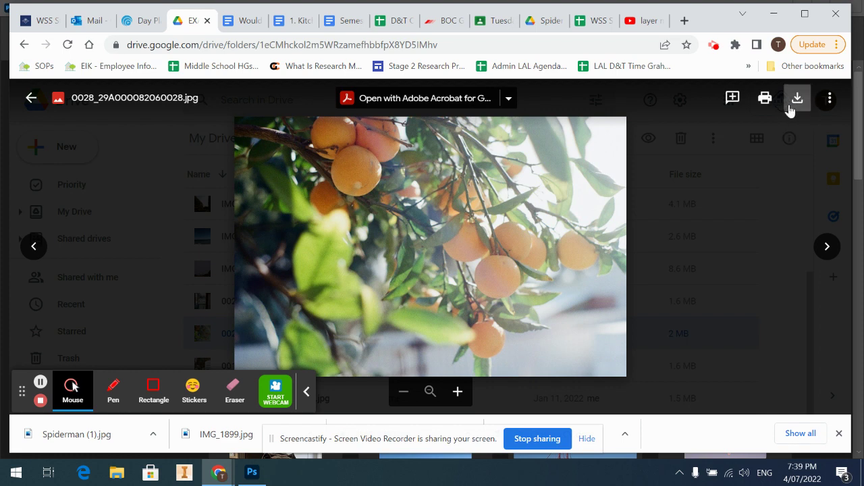
click(829, 102)
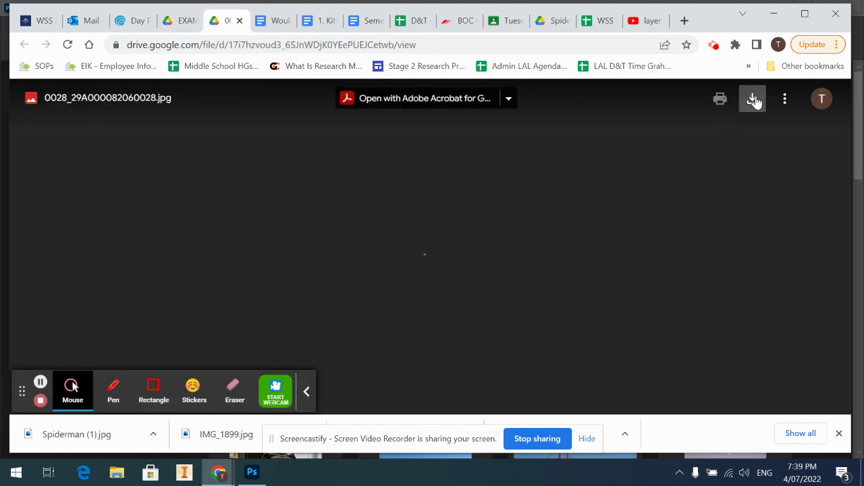
click(239, 21)
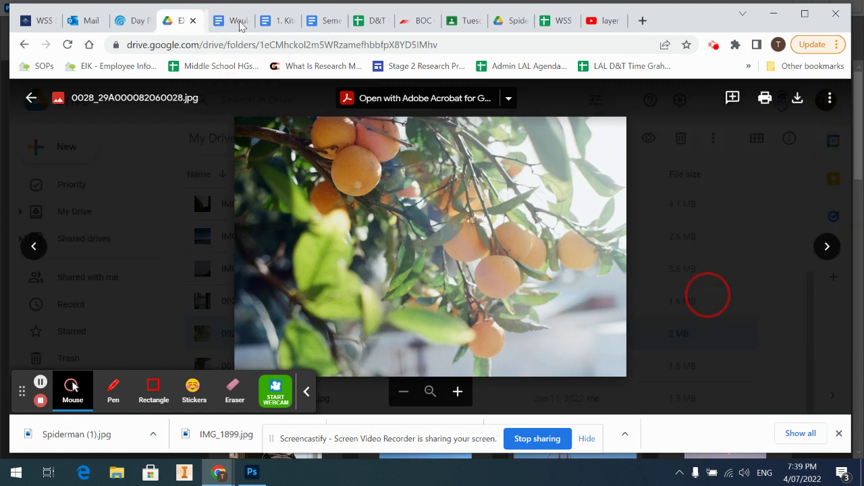
click(796, 102)
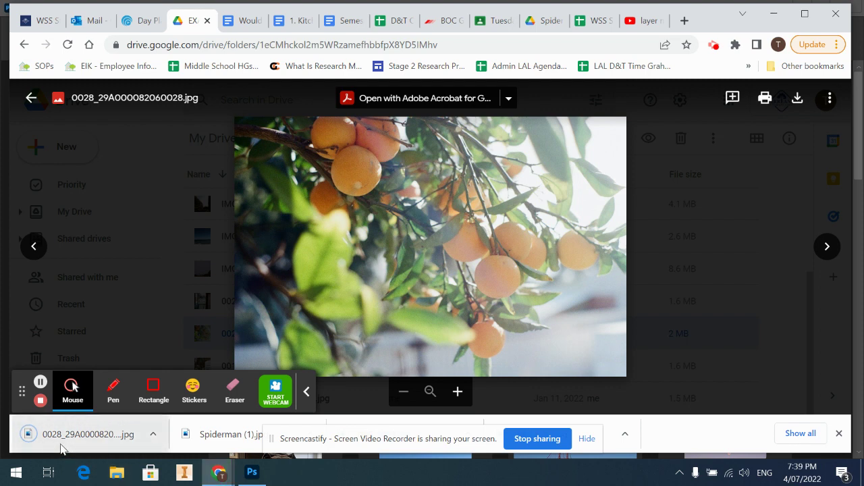
Confirm the oranges photo is in Downloads, then close the Photos preview and quit Photoshop.
click(125, 467)
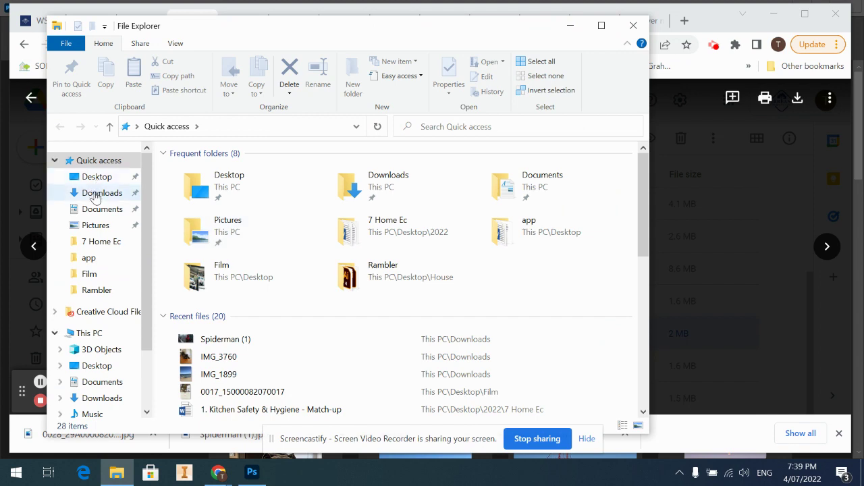
click(96, 195)
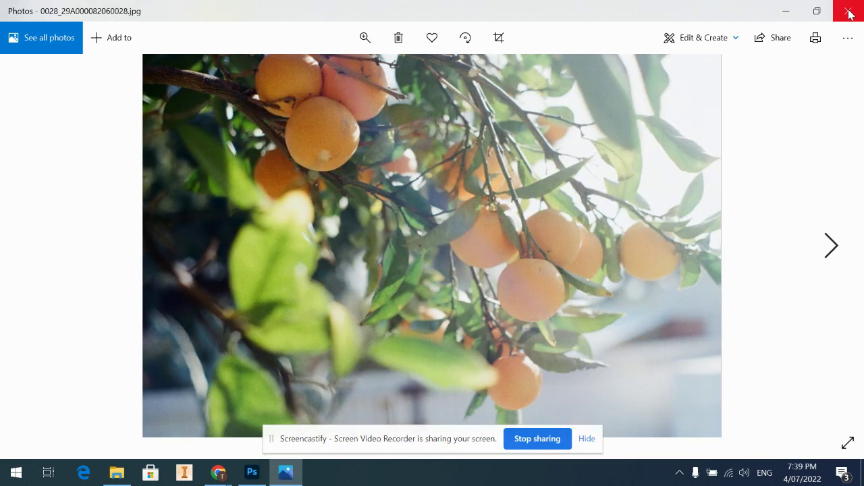
click(850, 15)
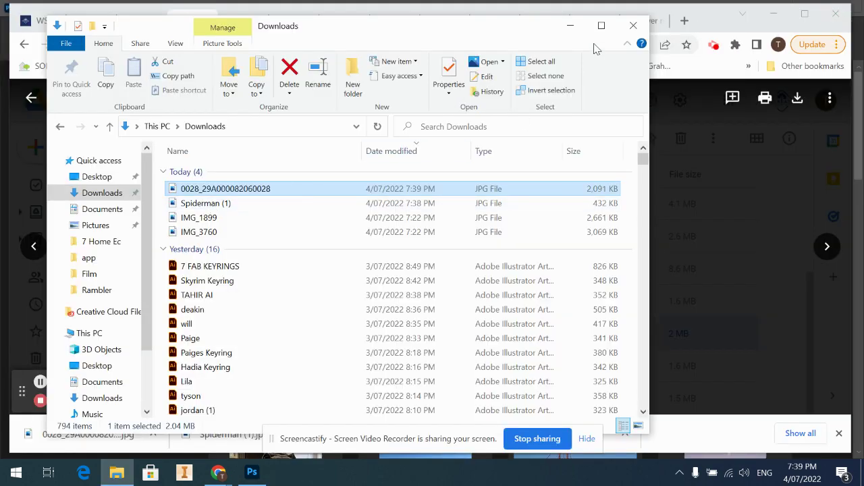
click(260, 474)
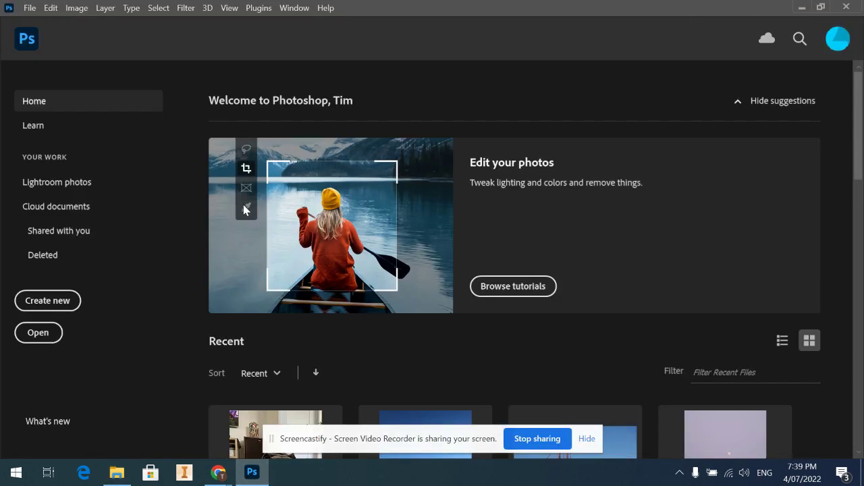
click(846, 6)
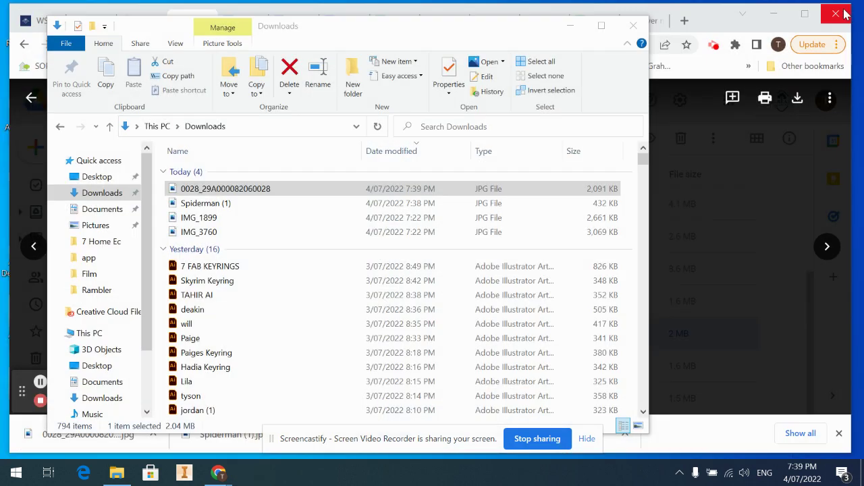
Search the Start menu for 'photo' and launch Adobe Photoshop 2021.
click(17, 473)
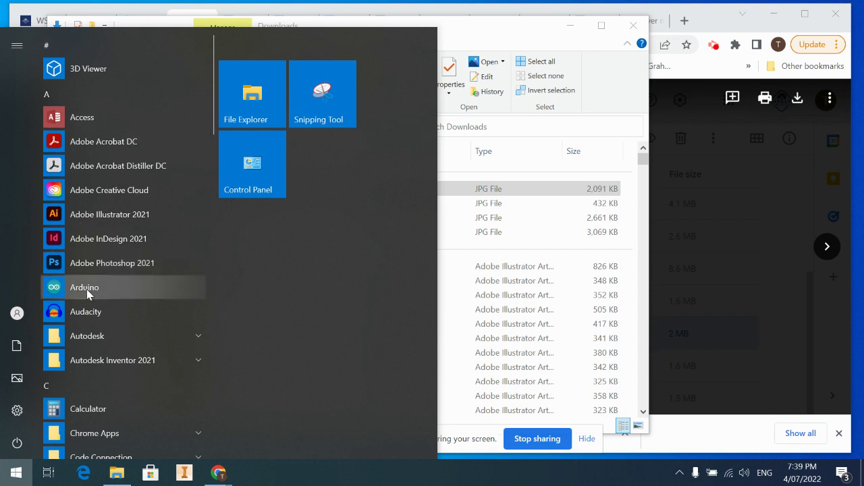
text(ph)
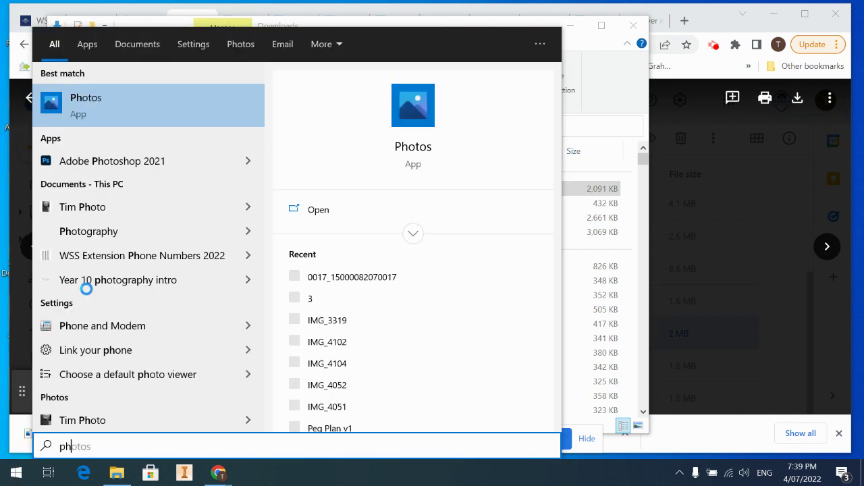
text(oto)
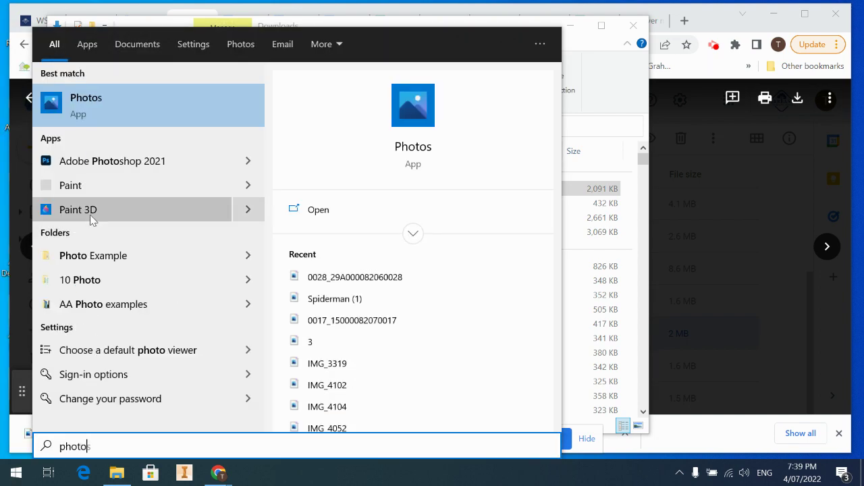
click(112, 169)
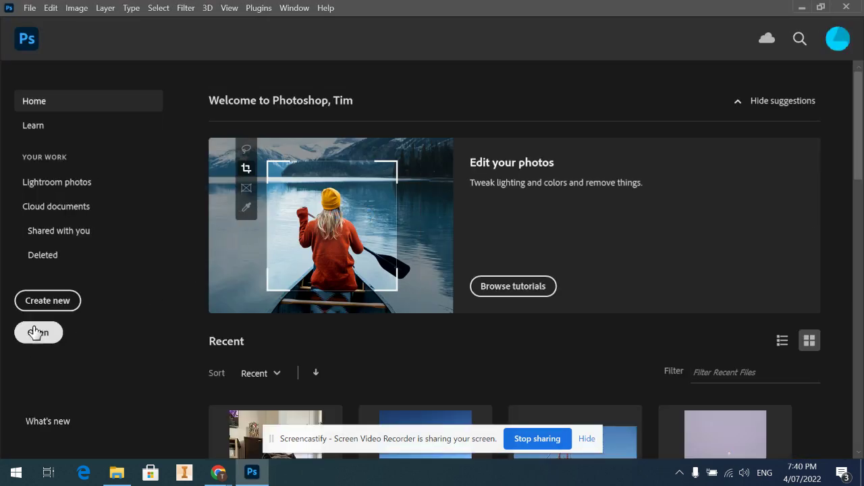
Open 0028_29A000082060028.jpg from the Downloads folder in Photoshop.
click(30, 8)
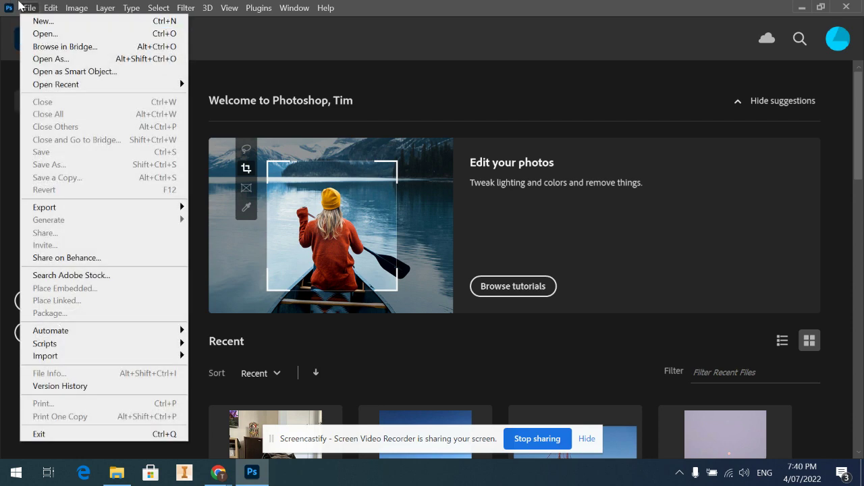
click(45, 33)
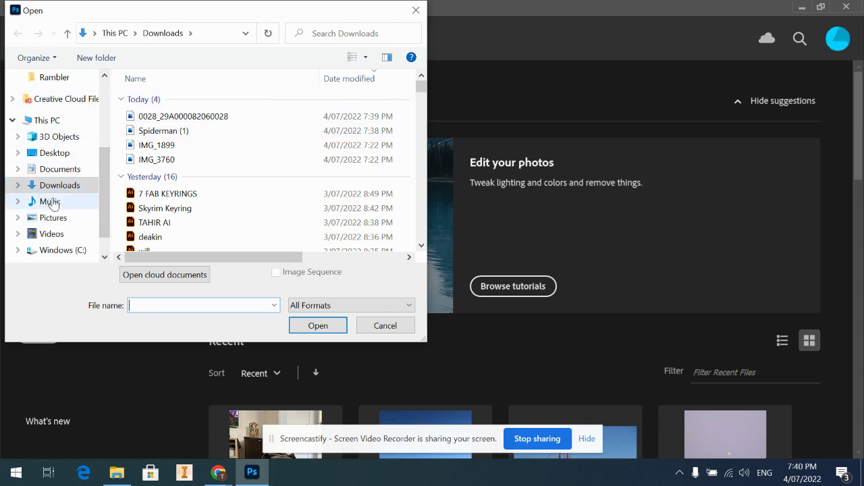
click(183, 118)
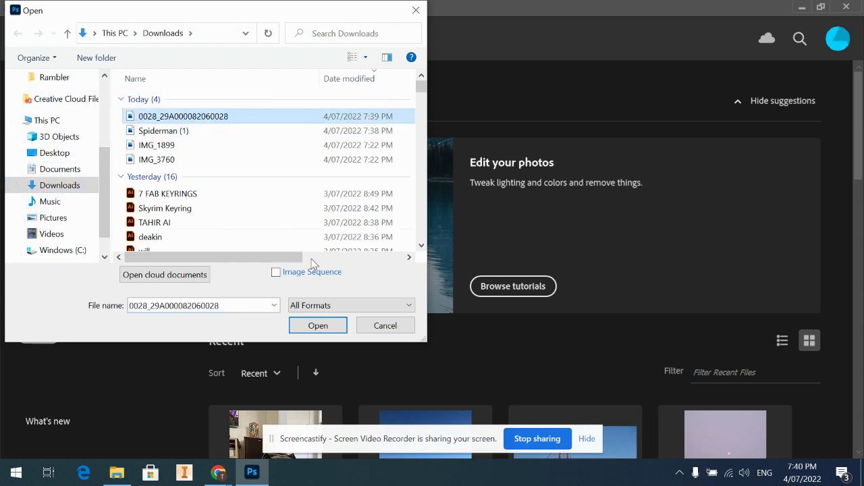
click(316, 325)
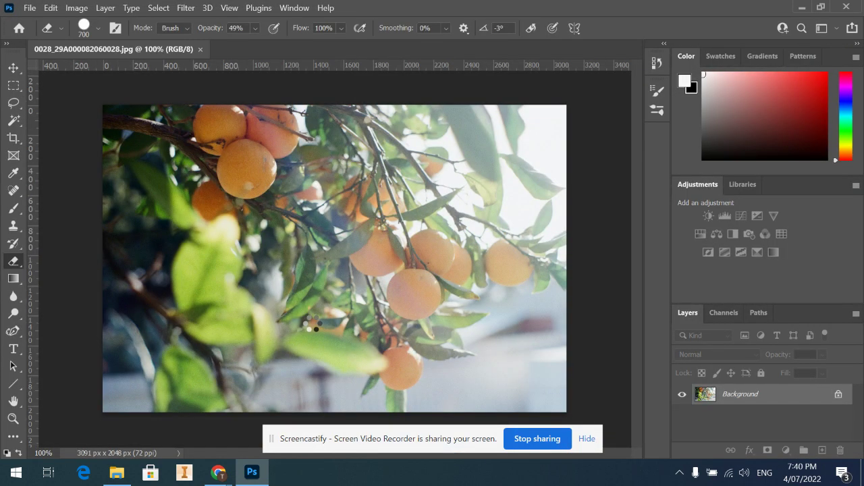
Make a test eraser stroke across the photo, then undo it.
drag(310, 270, 308, 315)
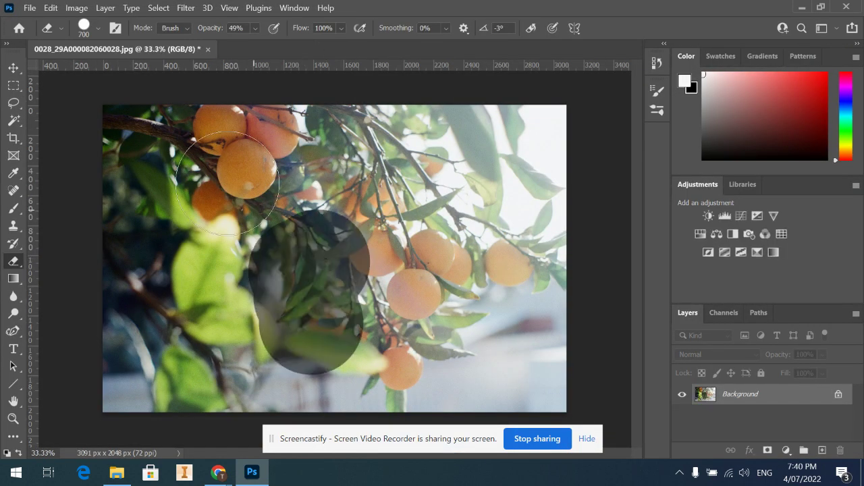
click(51, 7)
click(73, 22)
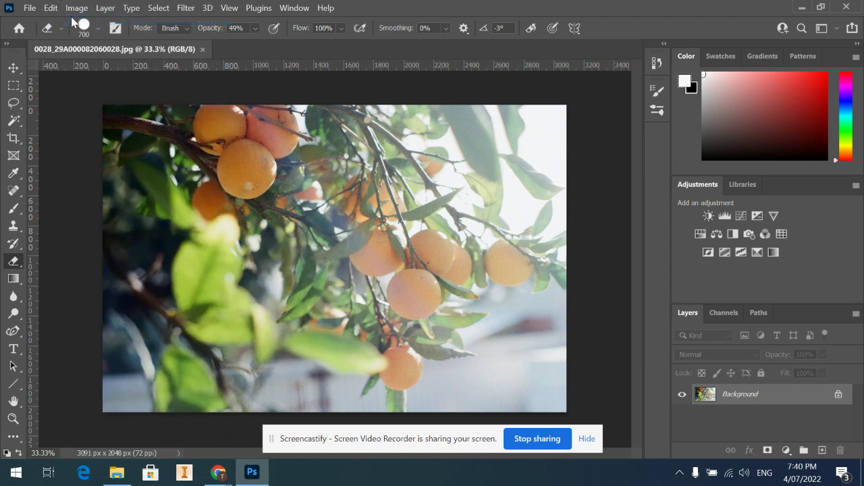